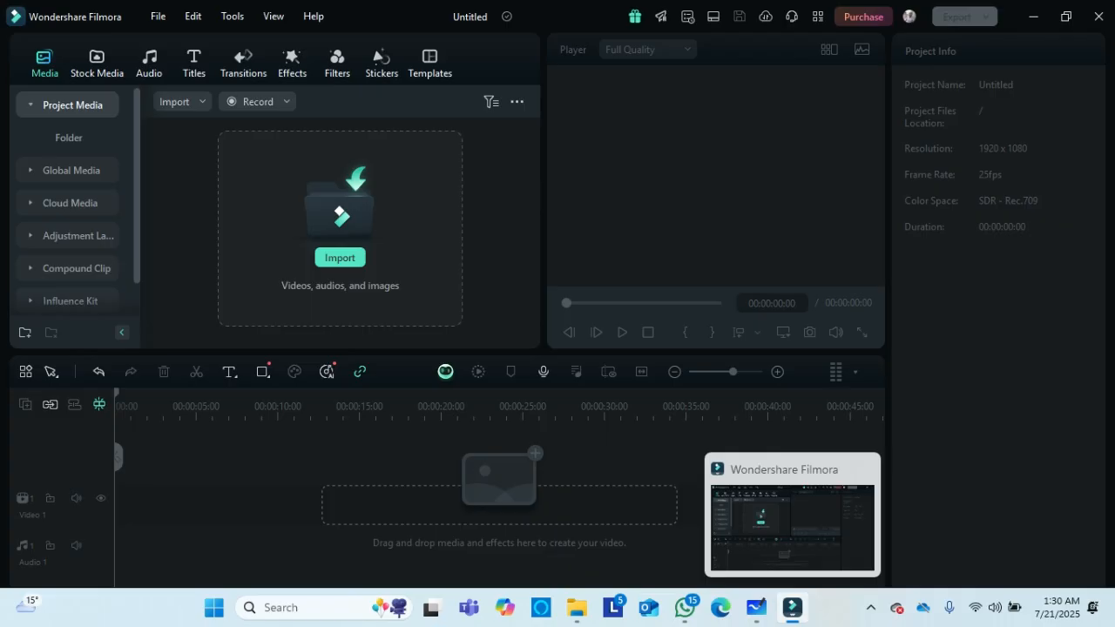
# - Switch to Microsoft Edge and open the Google home page
pyautogui.moveTo(757, 607)
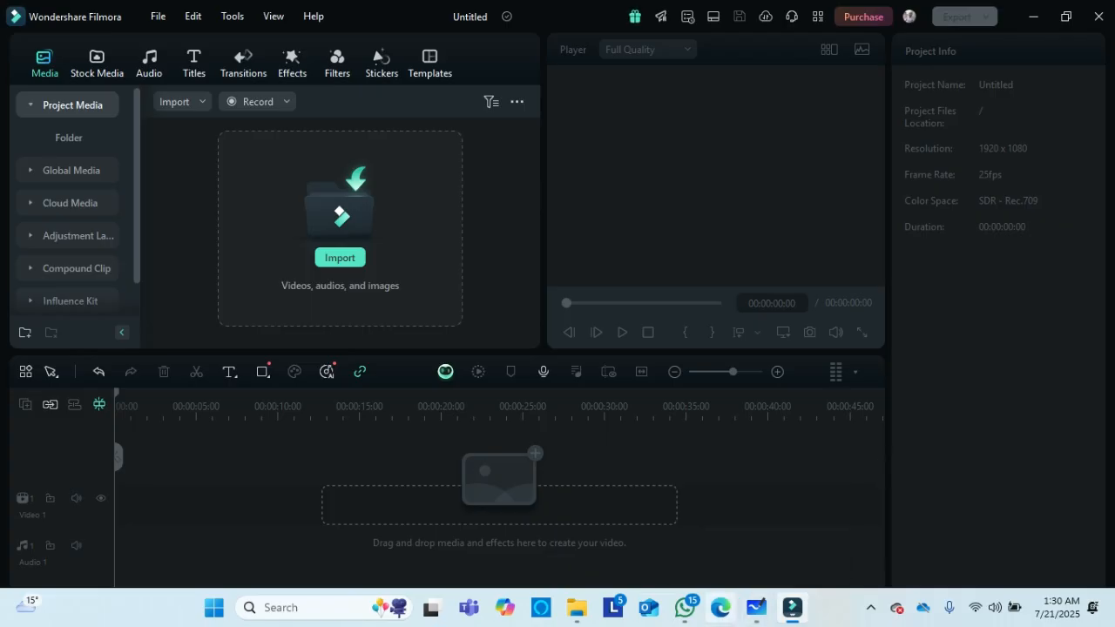
pyautogui.click(720, 608)
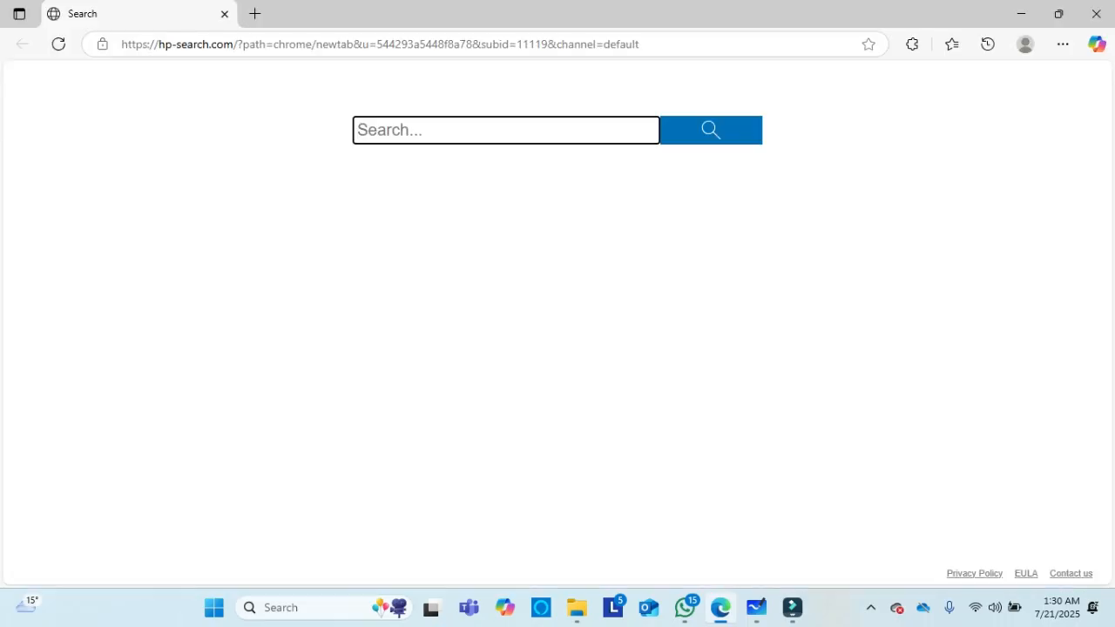
pyautogui.click(362, 43)
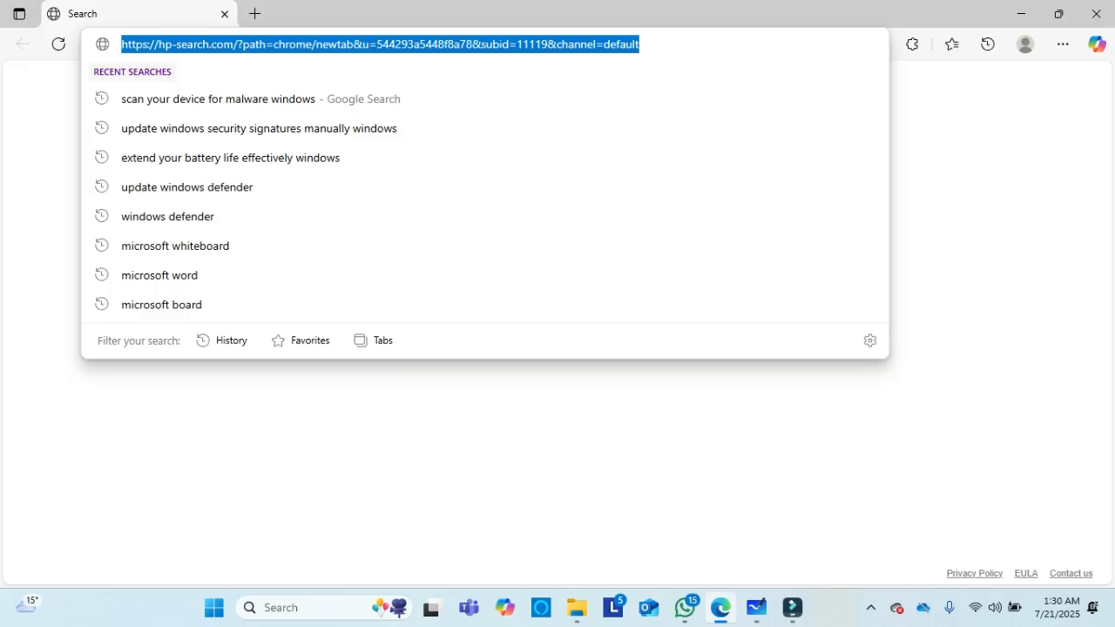
pyautogui.write('goo')
pyautogui.press('Return')
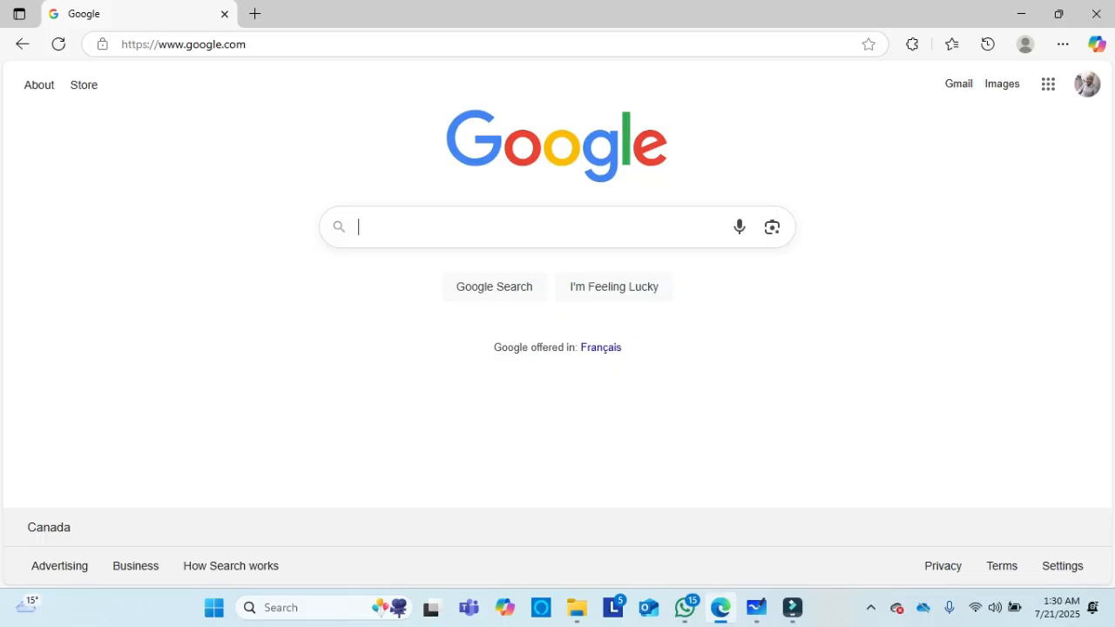
# - Search Google for desmos.com and open the Desmos home page from the results
pyautogui.write('des')
pyautogui.press('Down')
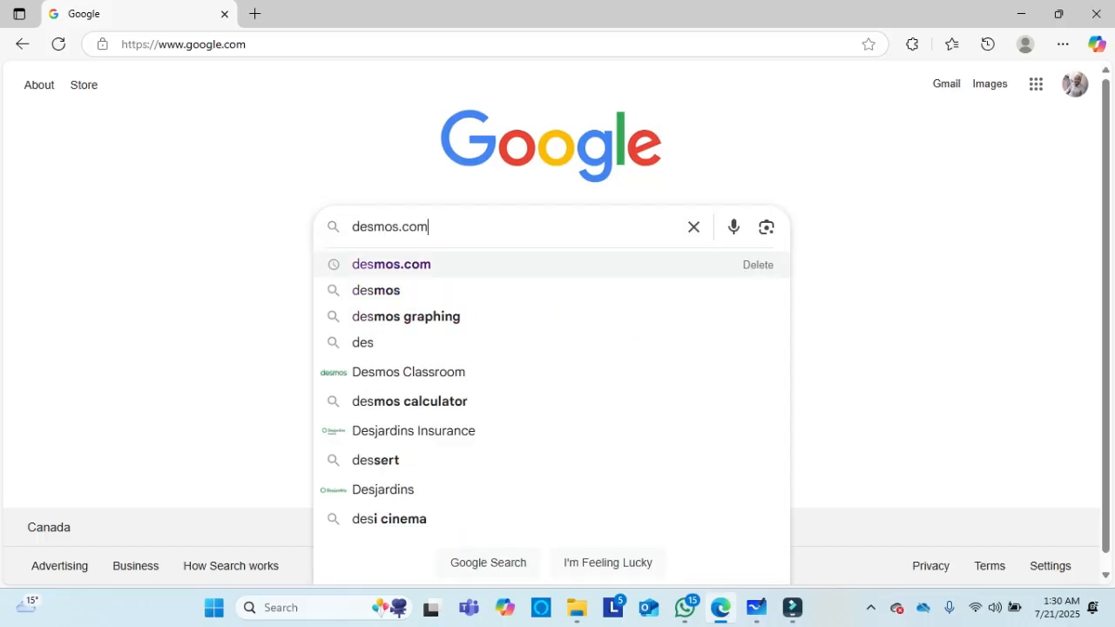
pyautogui.press('Return')
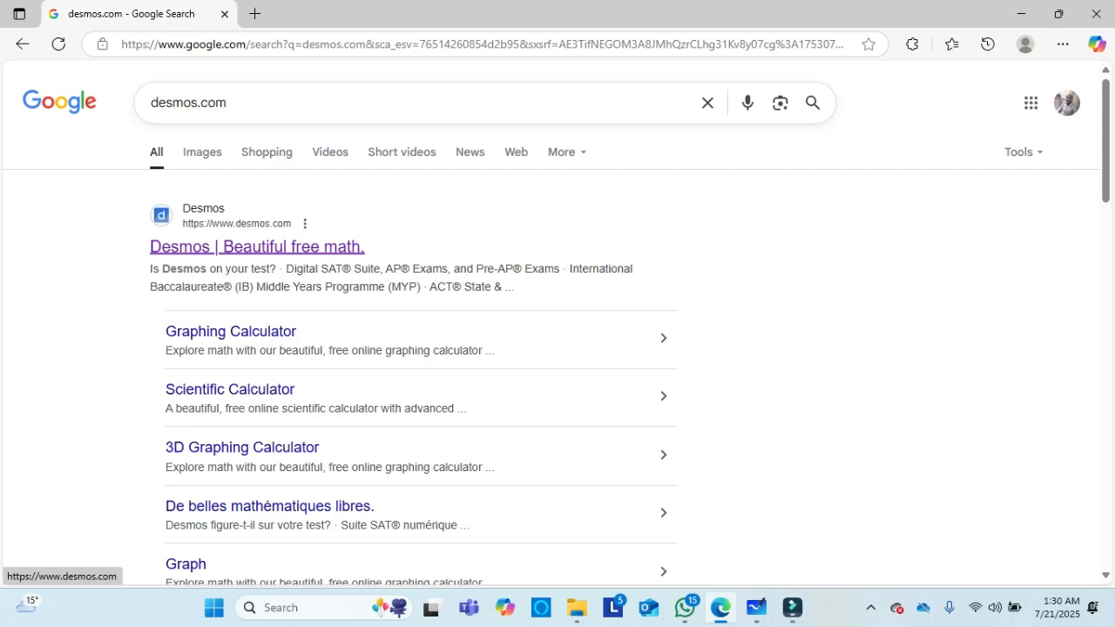
pyautogui.click(257, 247)
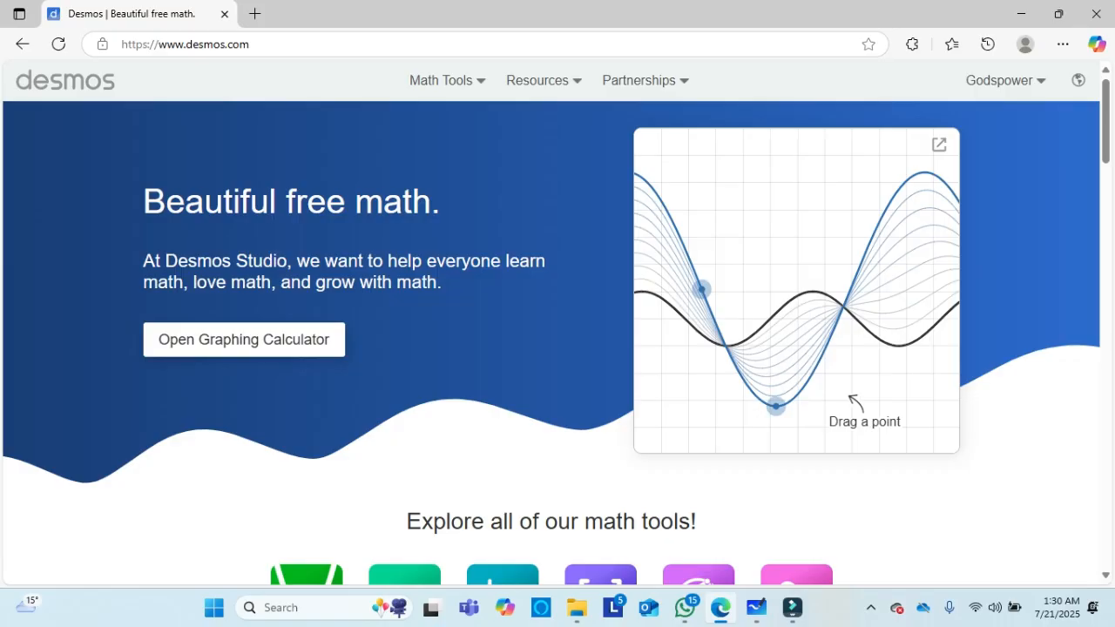
# - Open the Graphing calculator from the math tools on the Desmos home page
pyautogui.scroll(-1, 557, 348)
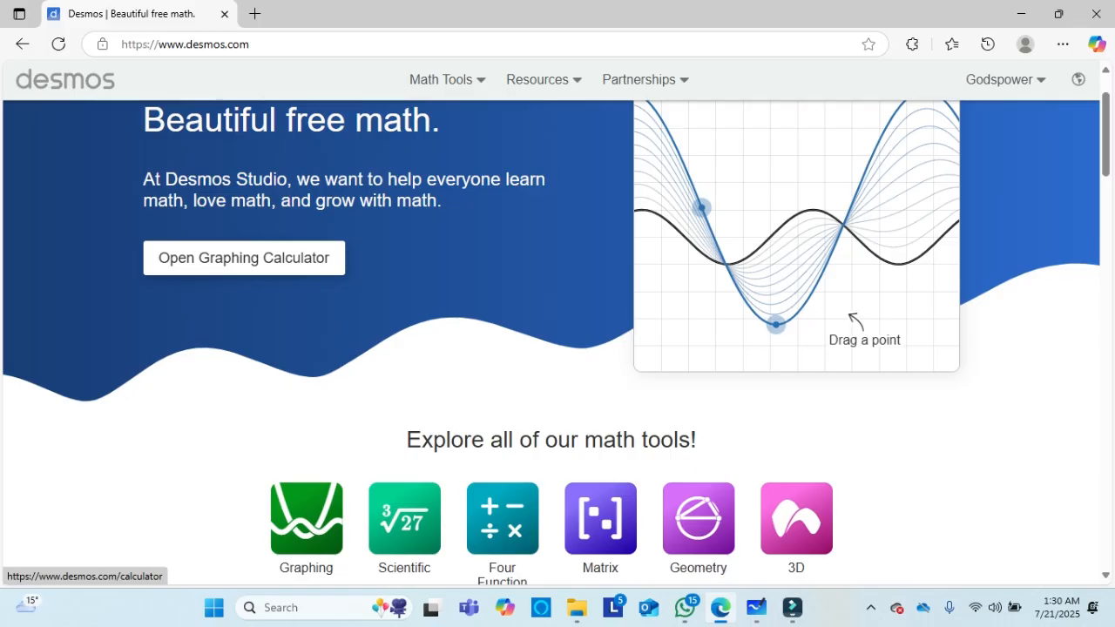
pyautogui.scroll(-1, 404, 518)
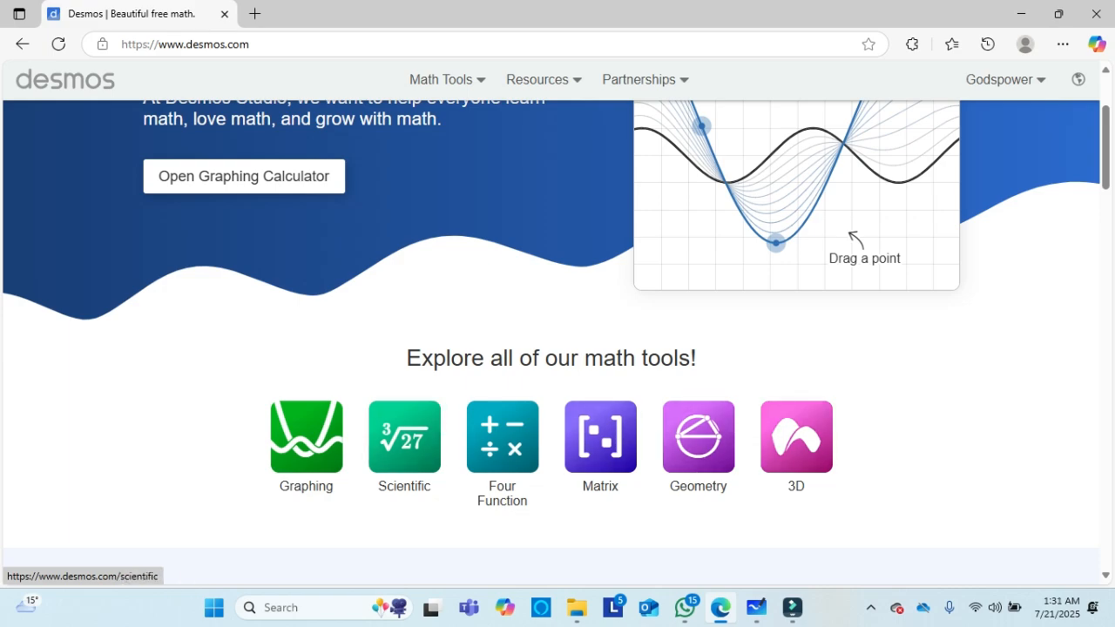
pyautogui.click(306, 436)
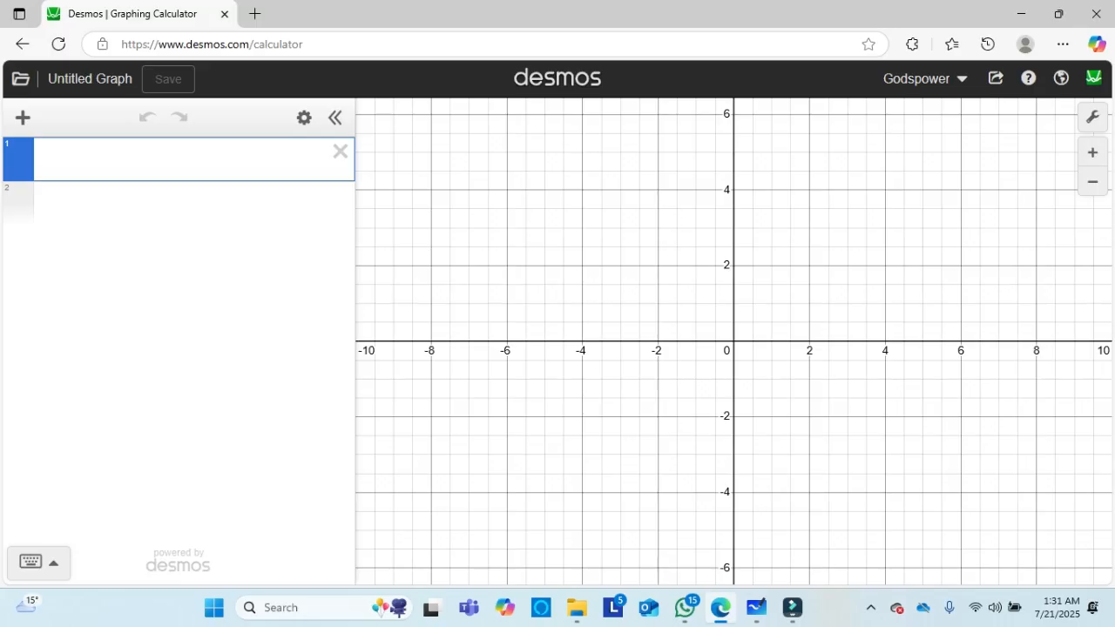
# - Graph the linear function y = x − 5 as the first expression
pyautogui.write('y=')
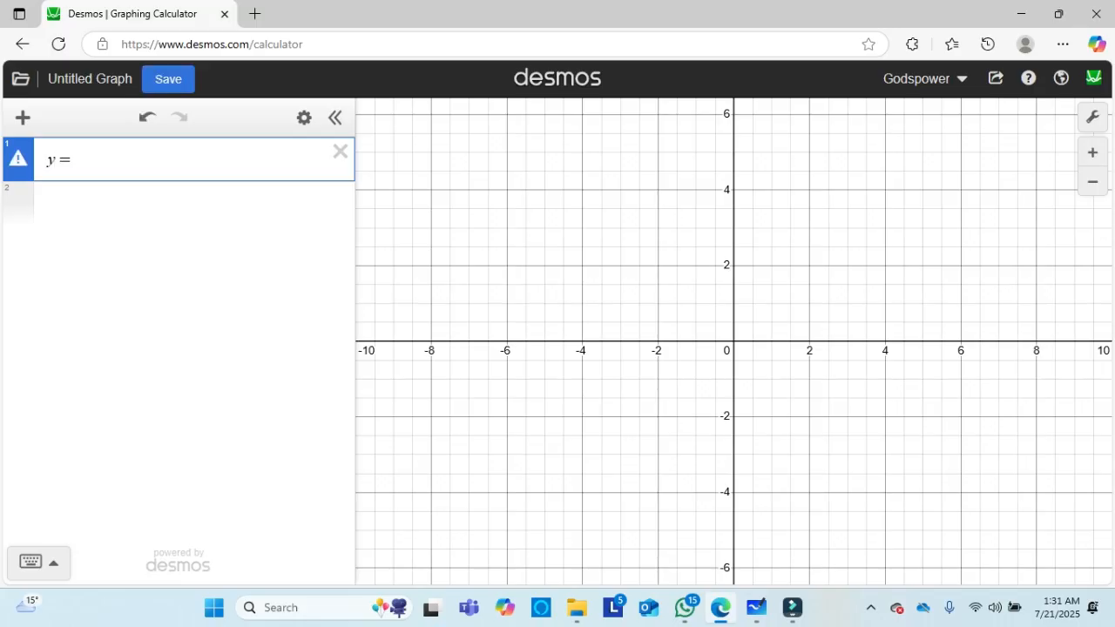
pyautogui.write('x-5')
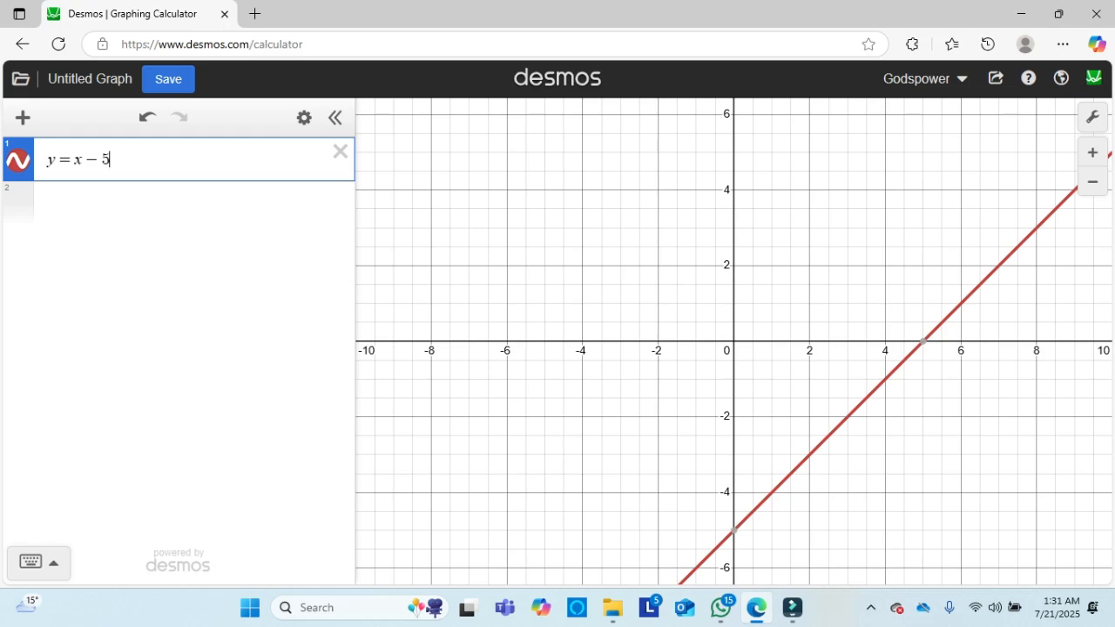
pyautogui.press('Return')
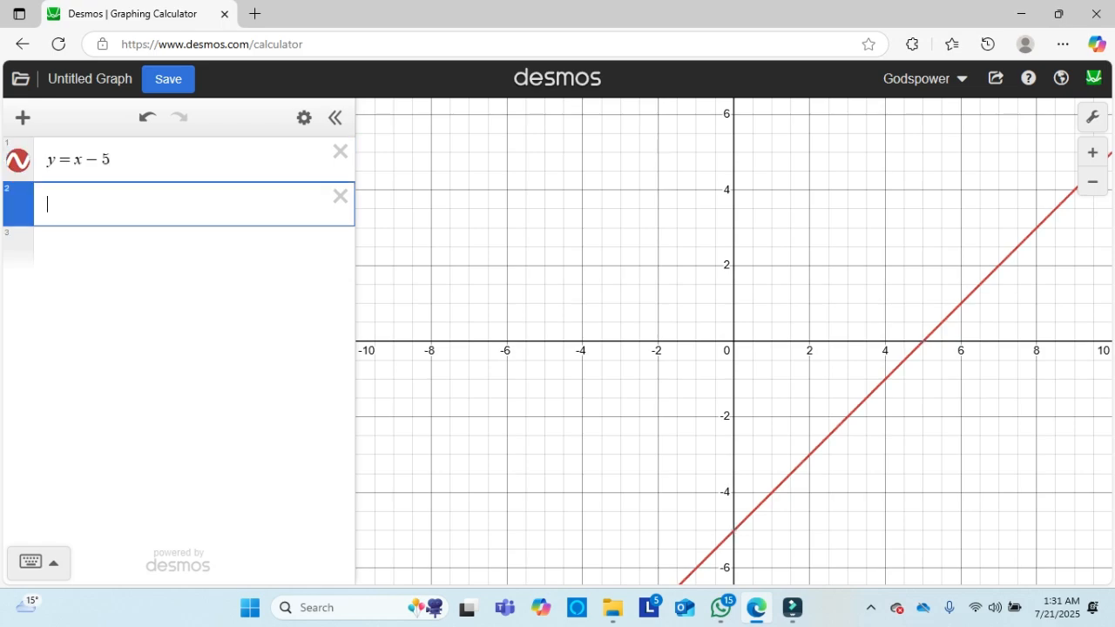
# - Graph the quadratic y = x² − 5x + 6 as the second expression and check its larger x-intercept
pyautogui.write('y')
pyautogui.write('=x')
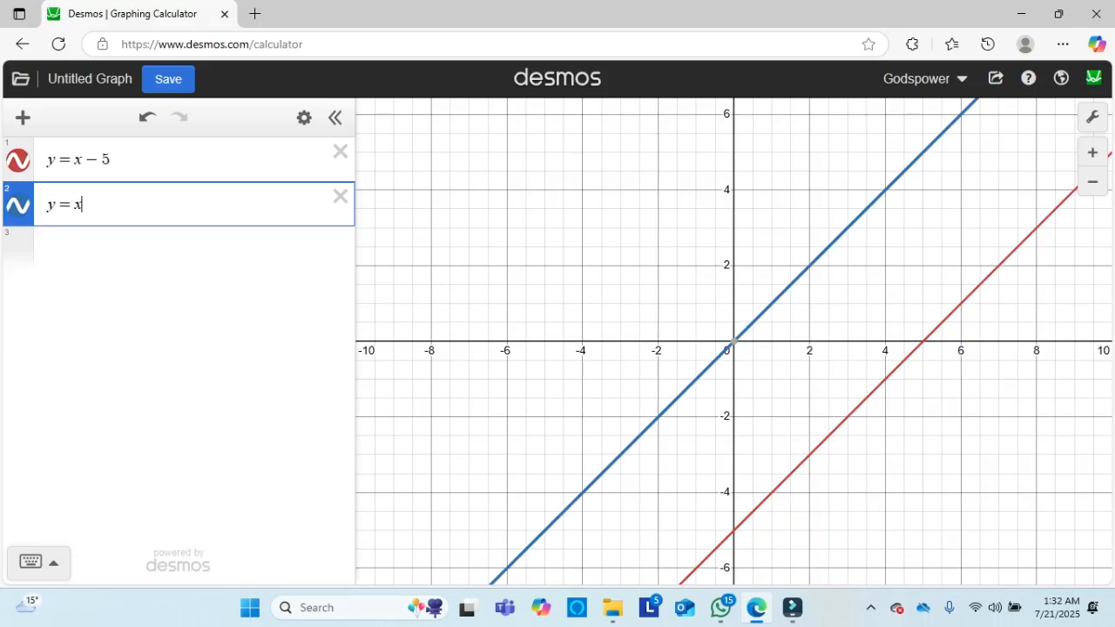
pyautogui.write('^2')
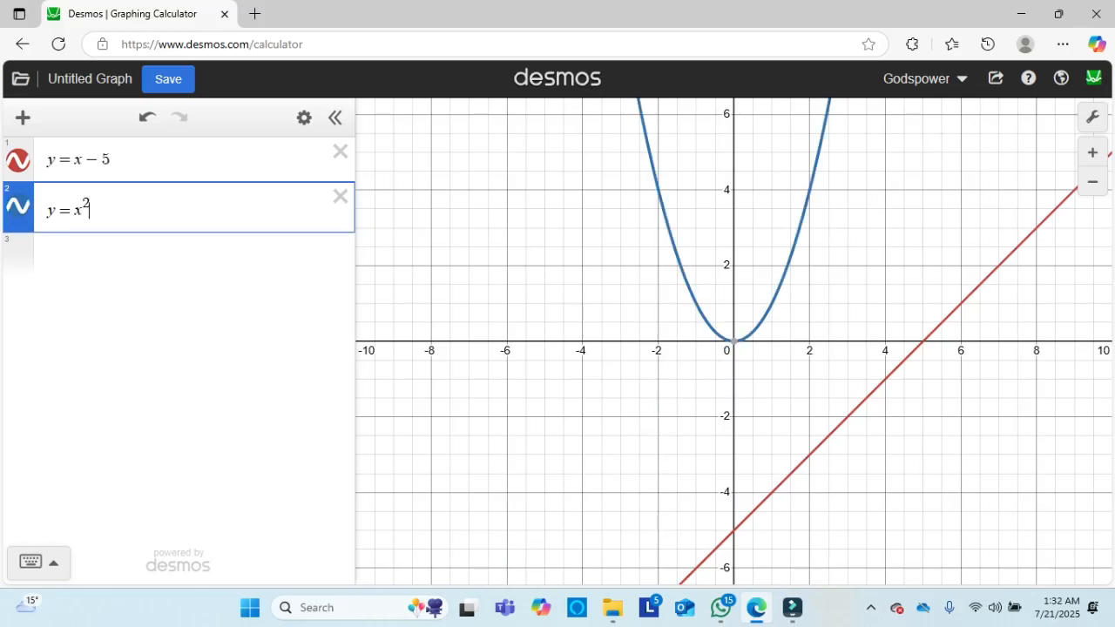
pyautogui.write('-5x+6')
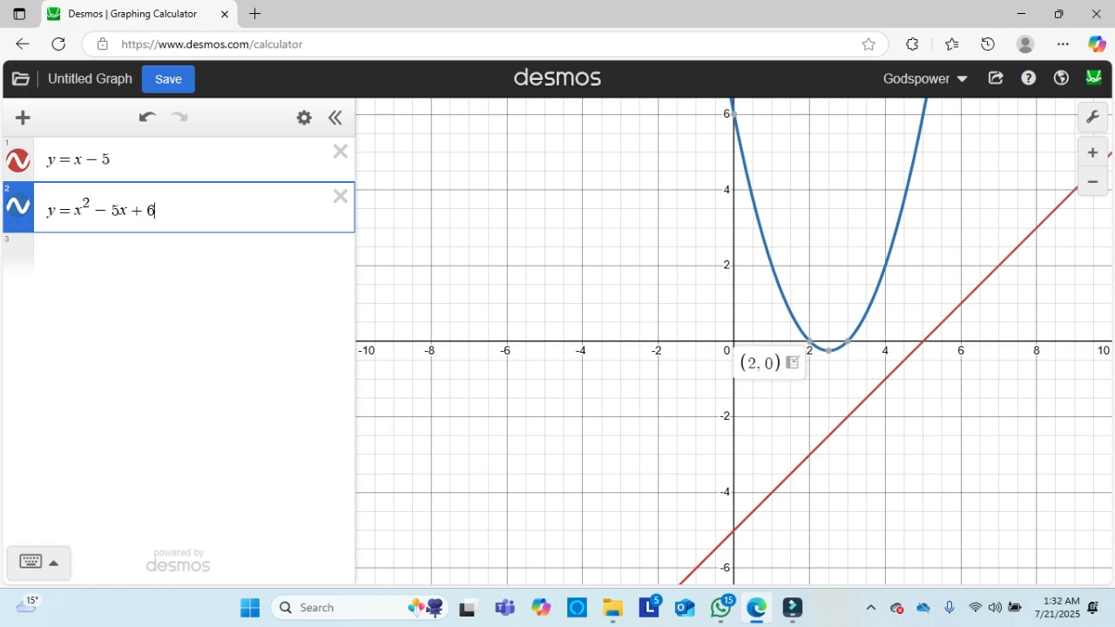
pyautogui.click(848, 340)
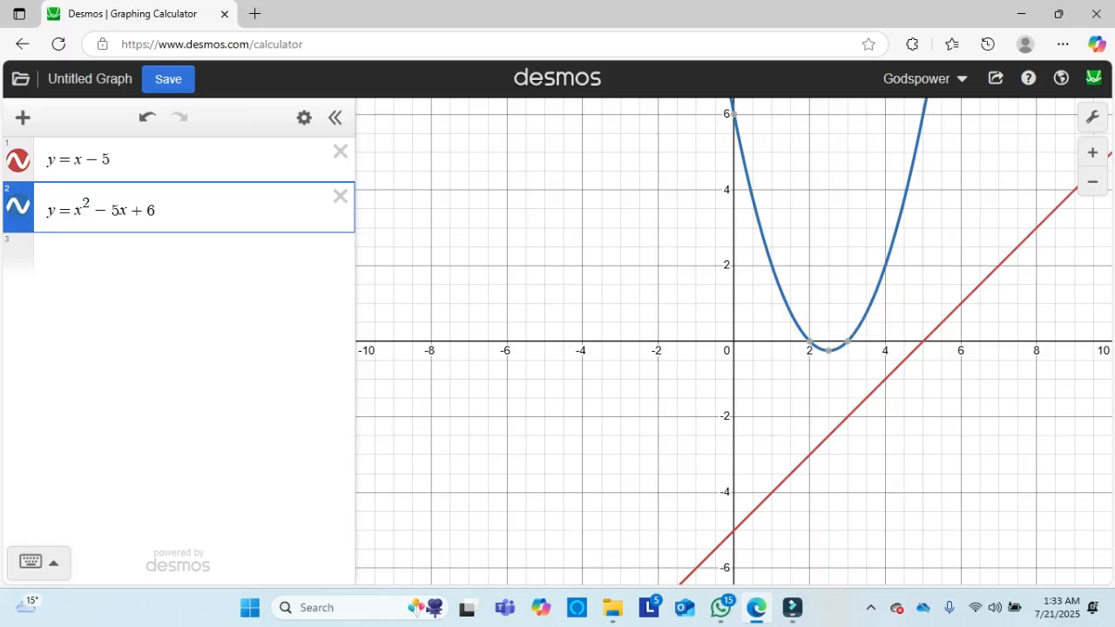
# - Graph the cubic y = x³ − 7x + 6 as the third expression
pyautogui.click(175, 255)
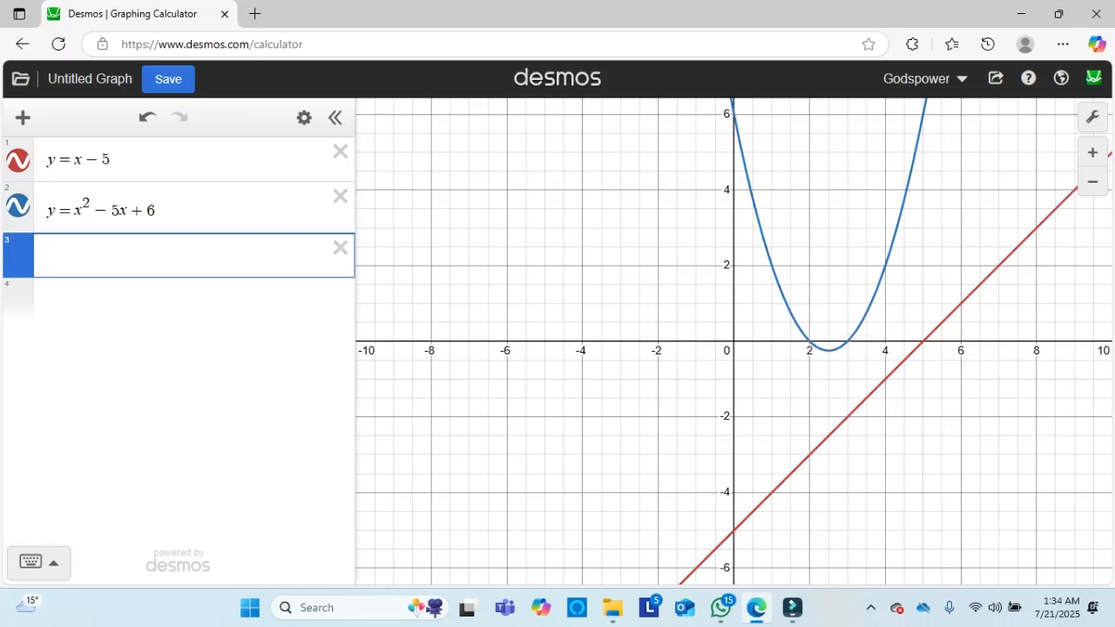
pyautogui.write('y=3')
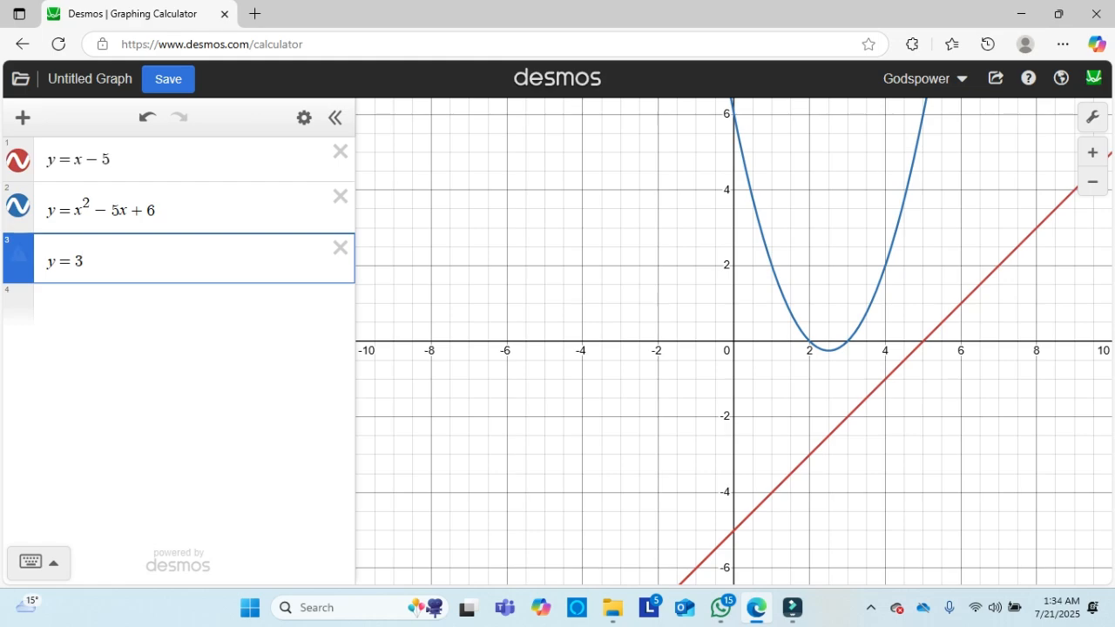
pyautogui.press('BackSpace')
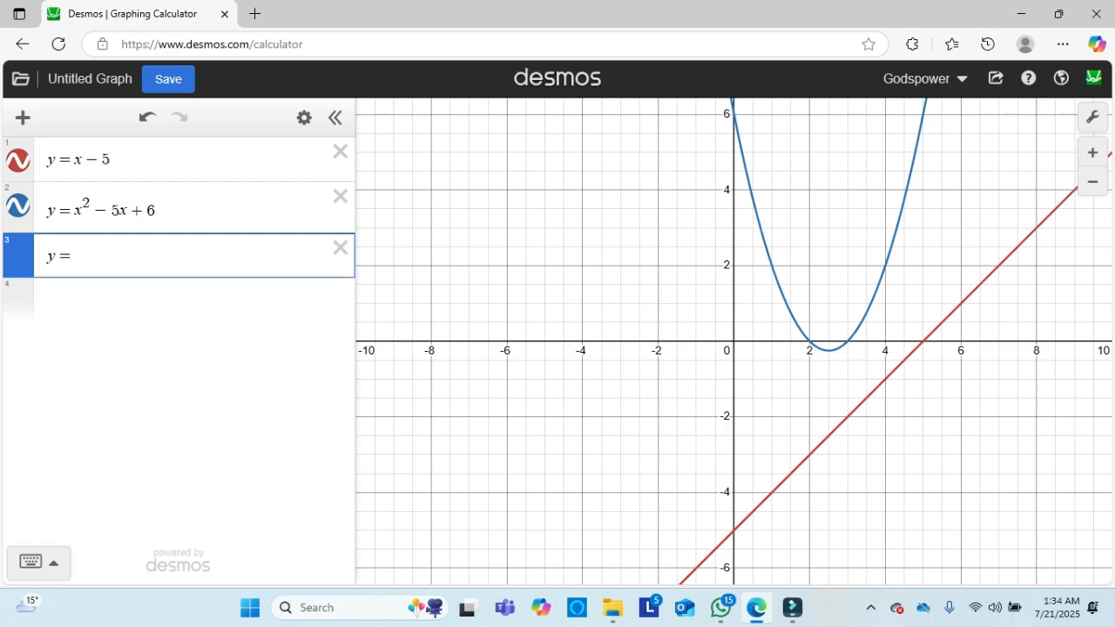
pyautogui.write('x')
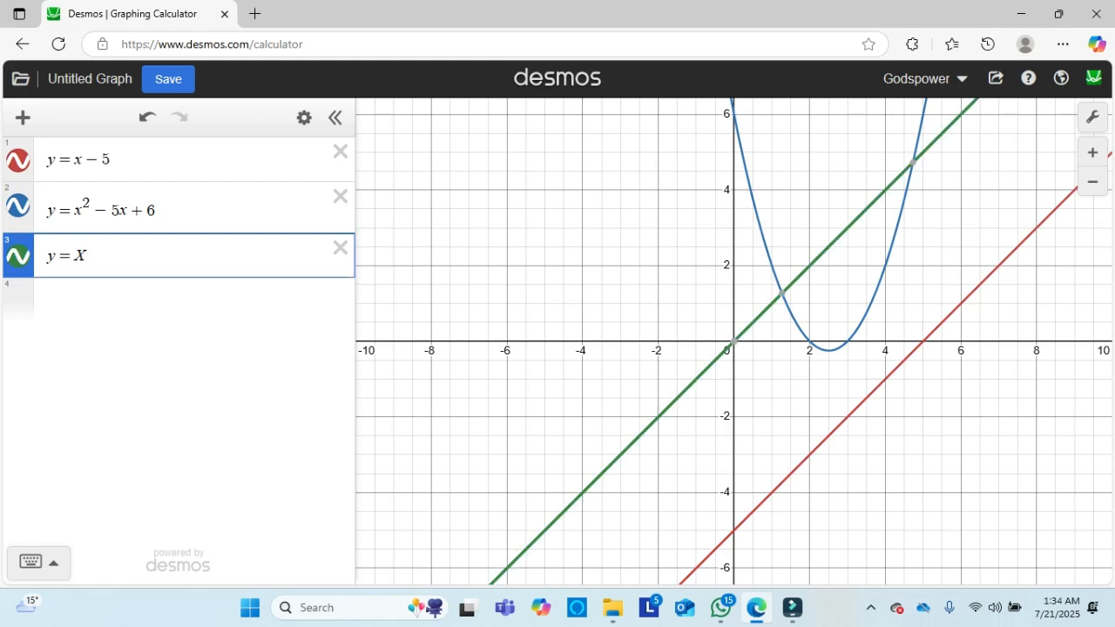
pyautogui.press('BackSpace')
pyautogui.write('x^3')
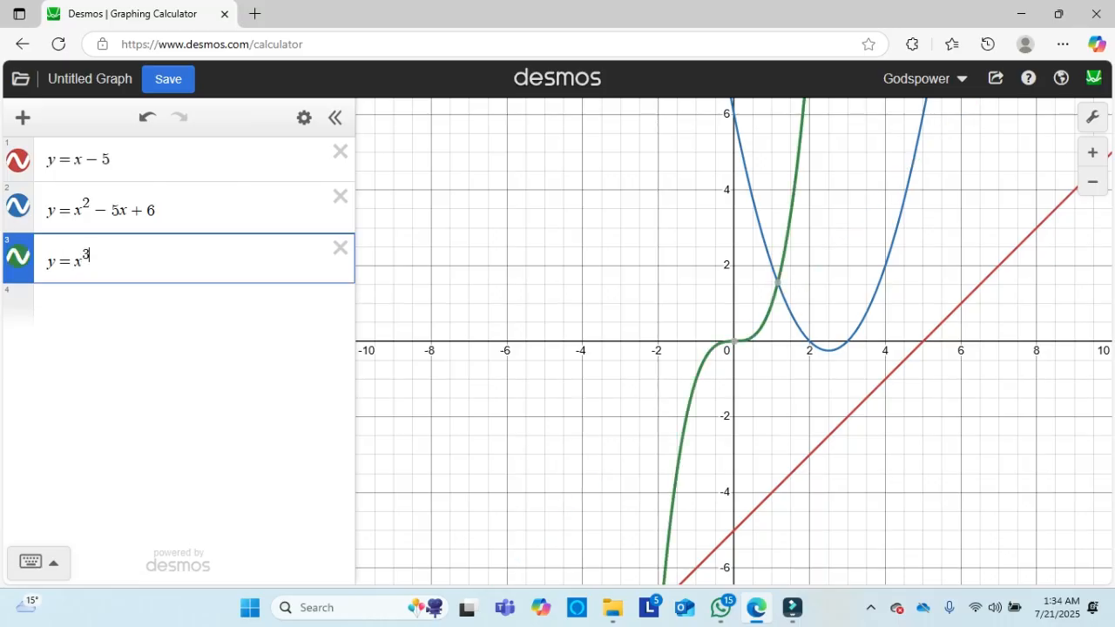
pyautogui.press('Right')
pyautogui.write('-')
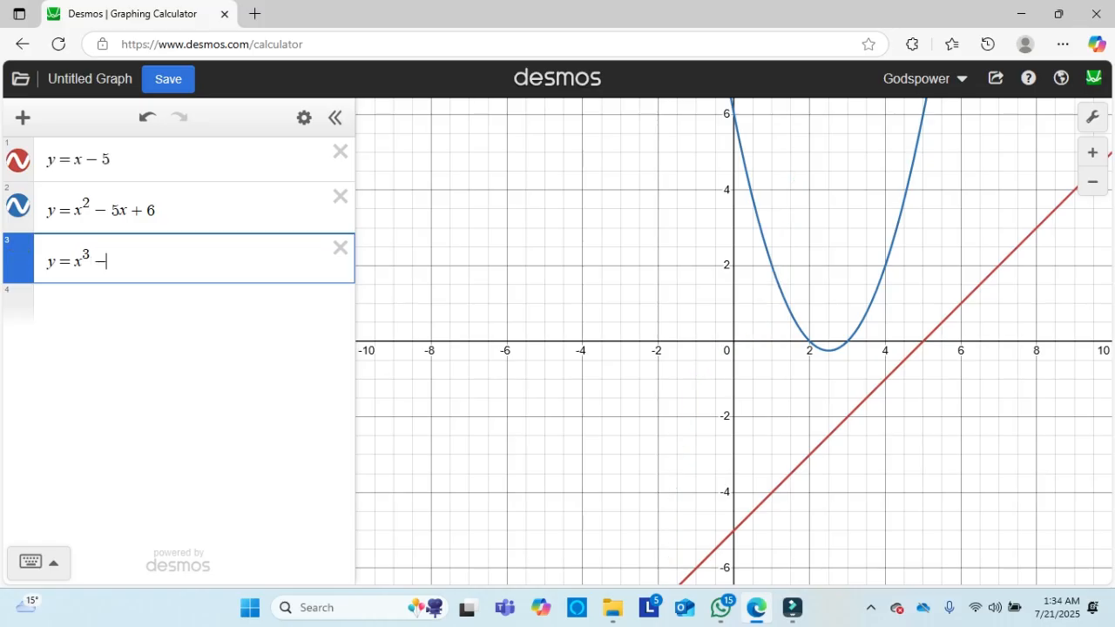
pyautogui.write('7')
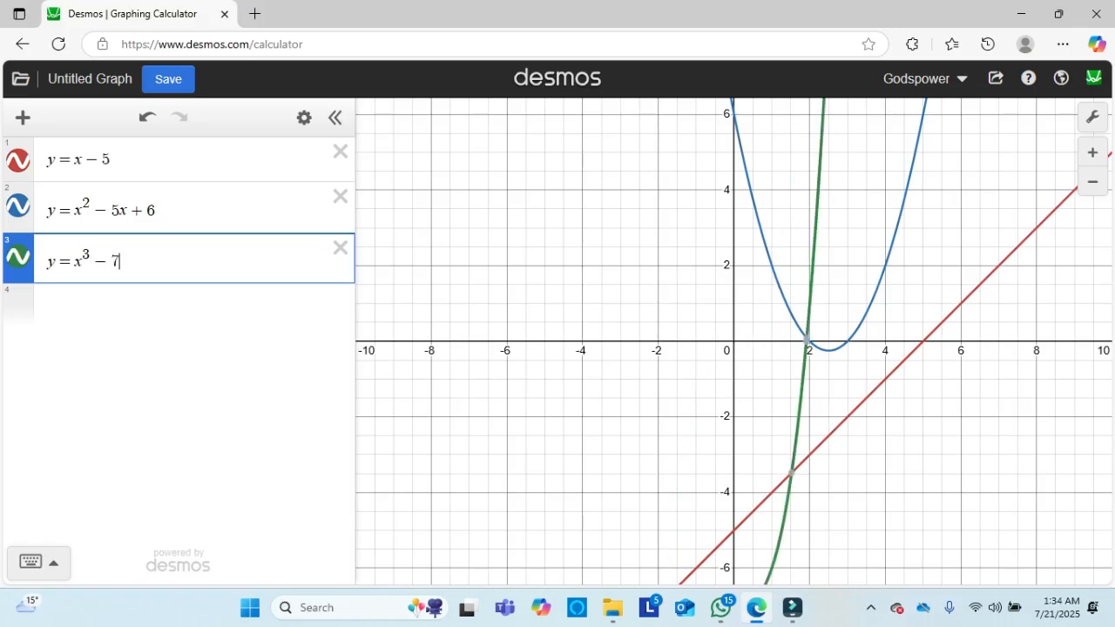
pyautogui.write('x')
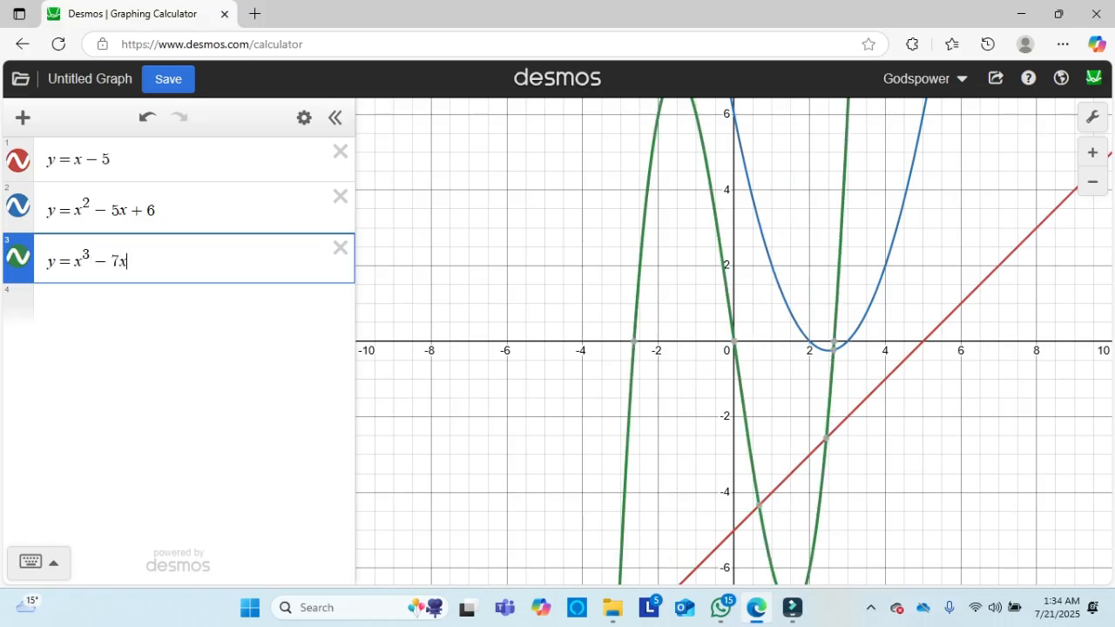
pyautogui.write('+')
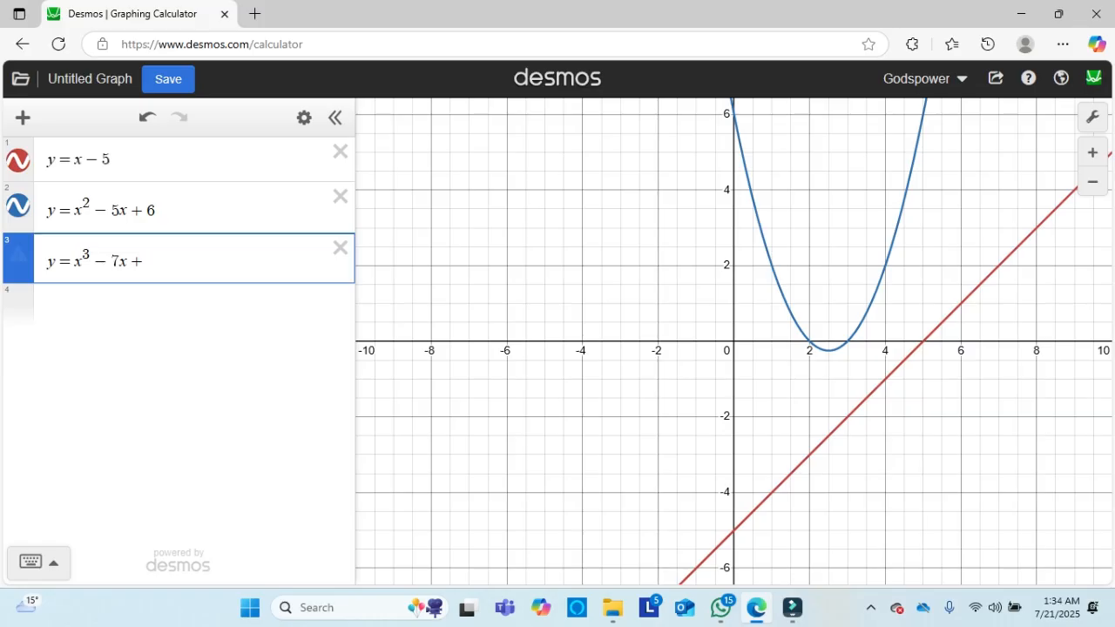
pyautogui.write('6')
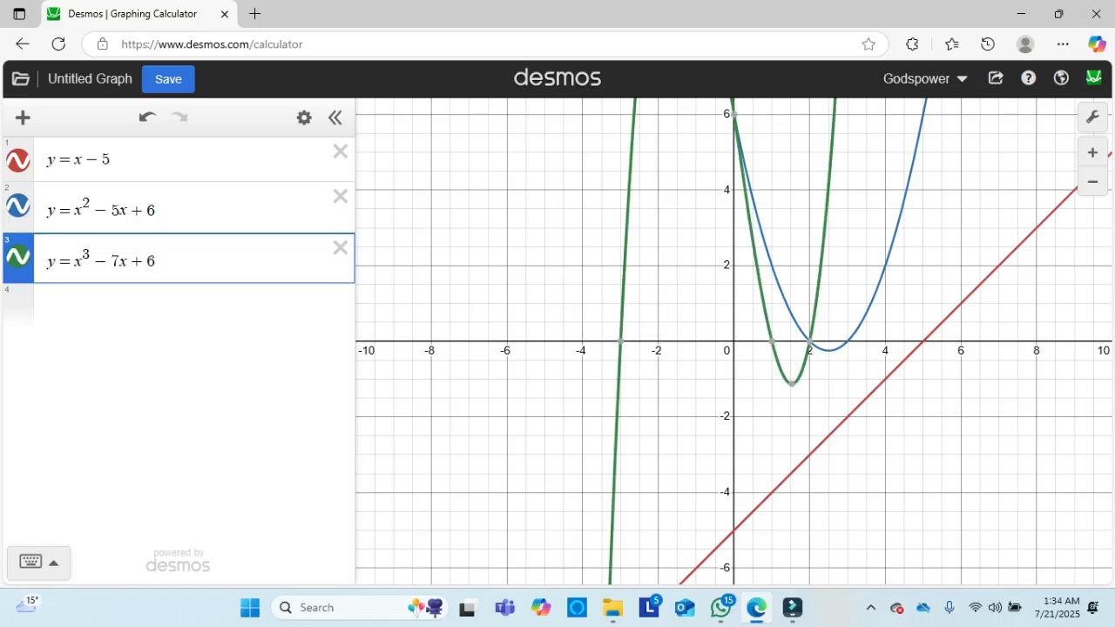
# - Delete the linear and quadratic expressions and show the remaining cubic curve with both of its turning points
pyautogui.click(341, 196)
pyautogui.click(341, 152)
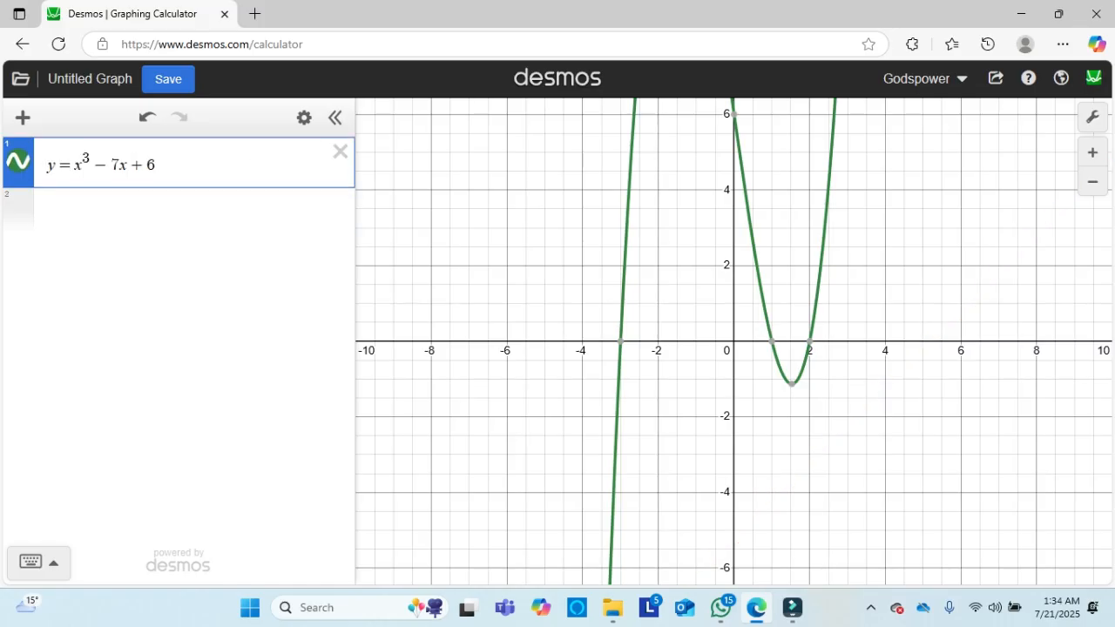
pyautogui.scroll(-5, 710, 264)
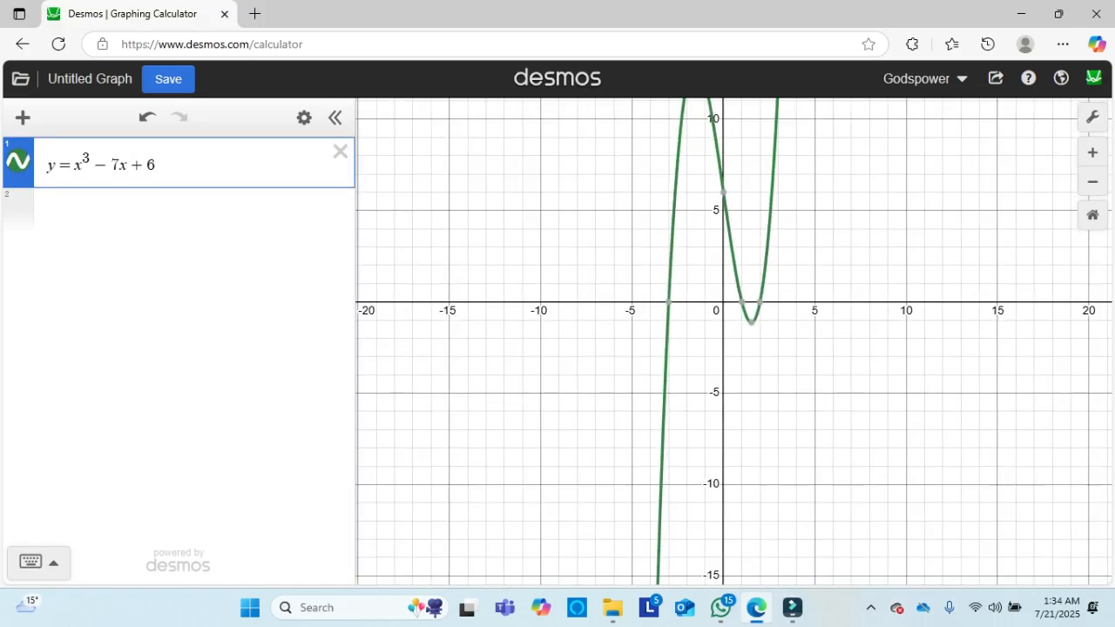
pyautogui.scroll(-1, 710, 264)
pyautogui.moveTo(710, 264); pyautogui.dragTo(561, 370)
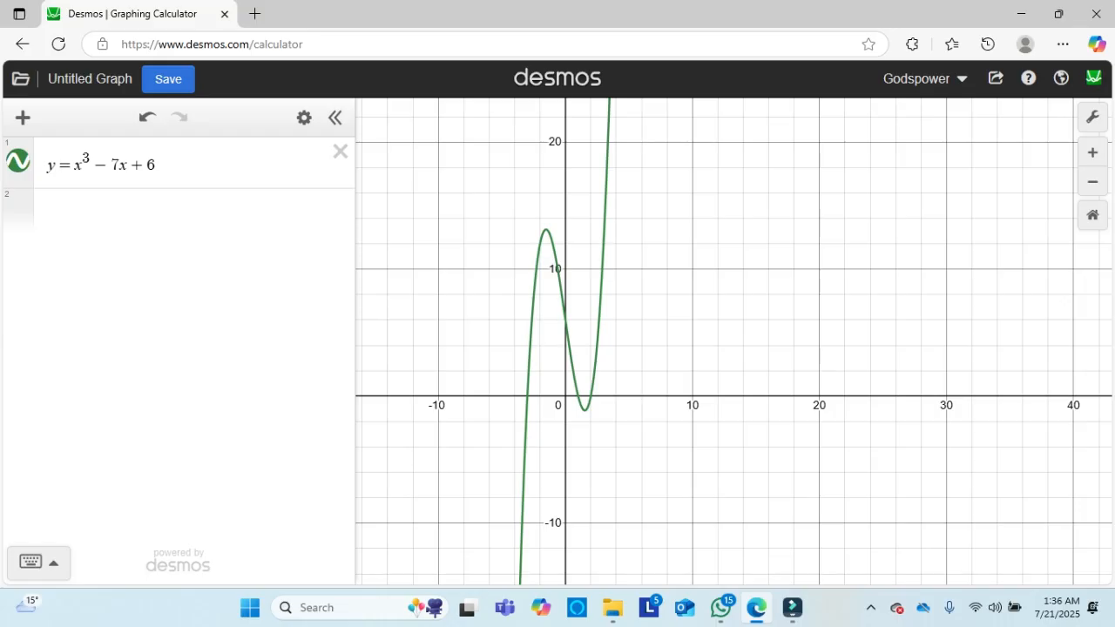
pyautogui.click(792, 608)
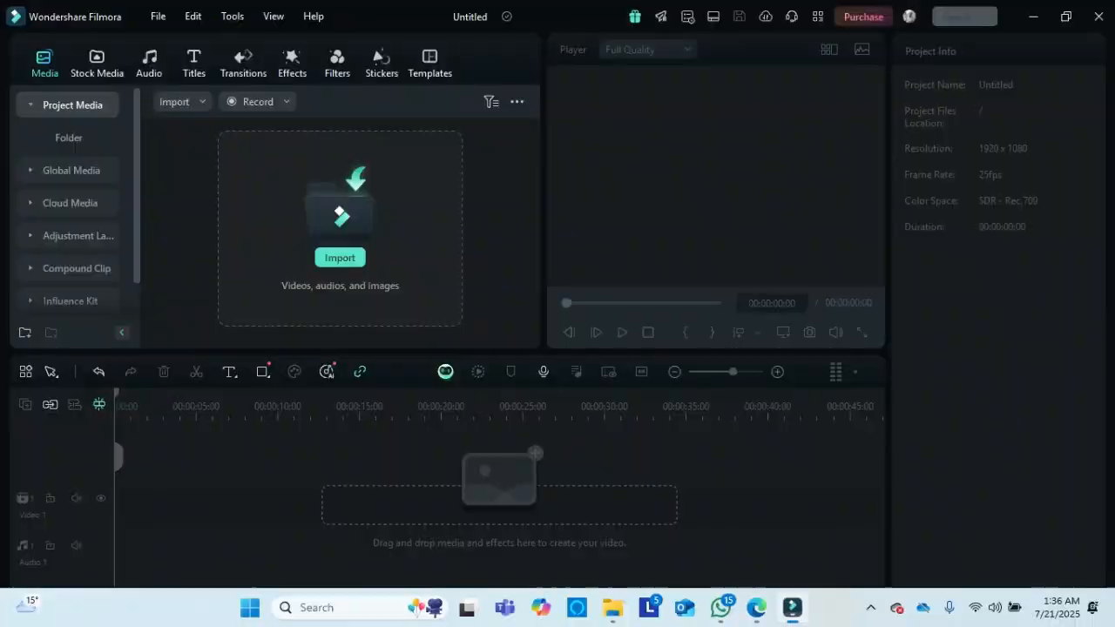